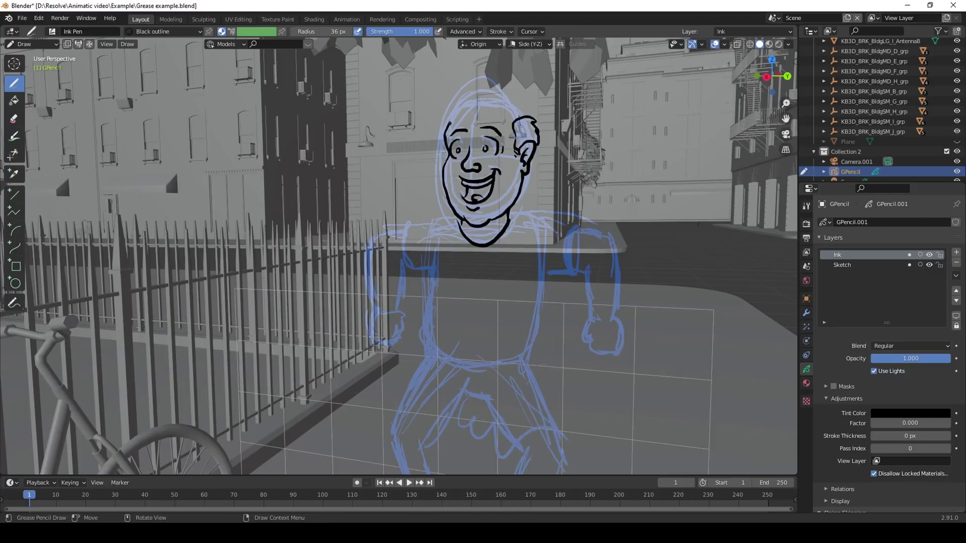
Ink black outlines over the sketched shoulder, arm and right leg.
{"action": "middle_click_drag", "start_coordinate": [557, 302], "coordinate": [556, 291]}
{"action": "mouse_move", "coordinate": [488, 158]}
{"action": "left_mouse_down"}
{"action": "mouse_move", "coordinate": [553, 214]}
{"action": "mouse_move", "coordinate": [415, 301]}
{"action": "left_mouse_up"}
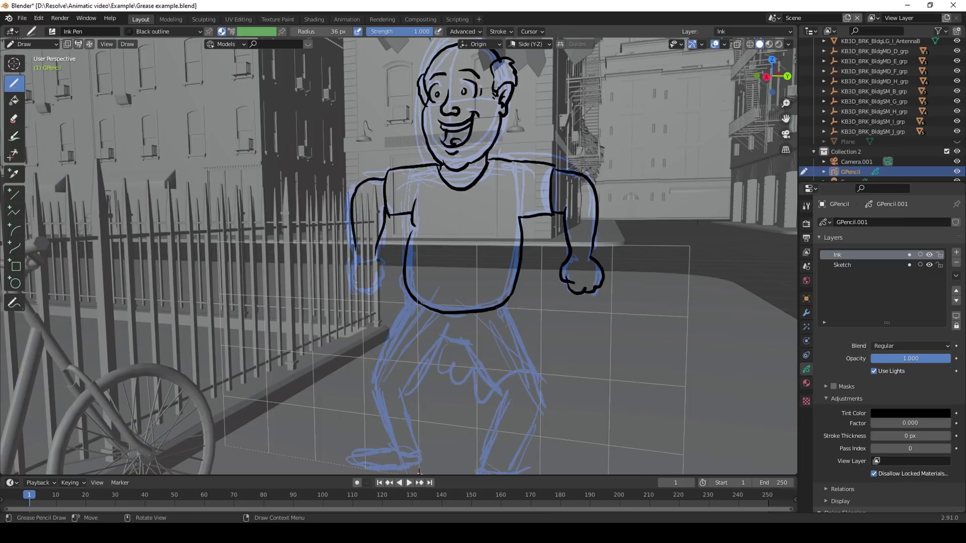
{"action": "middle_click_drag", "start_coordinate": [419, 473], "coordinate": [418, 402]}
{"action": "left_click_drag", "start_coordinate": [492, 226], "coordinate": [531, 314]}
{"action": "left_click_drag", "start_coordinate": [430, 263], "coordinate": [455, 272]}
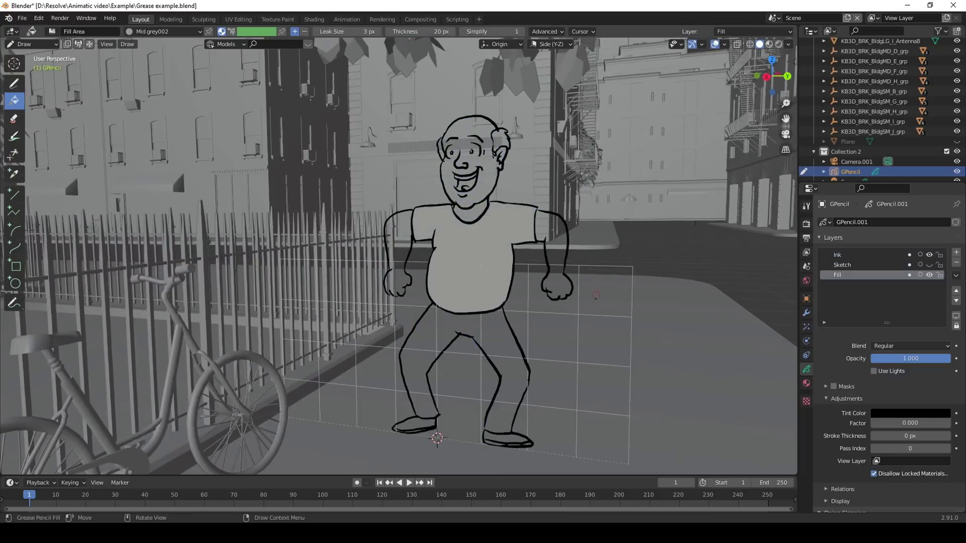
Fill the legs, arms, shoes and head with the grey material.
{"action": "left_click", "coordinate": [463, 377]}
{"action": "left_click", "coordinate": [553, 252]}
{"action": "left_click", "coordinate": [407, 242]}
{"action": "scroll", "coordinate": [478, 251], "scroll_direction": "up", "scroll_amount": 3}
{"action": "scroll", "coordinate": [478, 251], "scroll_direction": "down", "scroll_amount": 3}
{"action": "left_click", "coordinate": [806, 383]}
{"action": "left_click", "coordinate": [843, 244]}
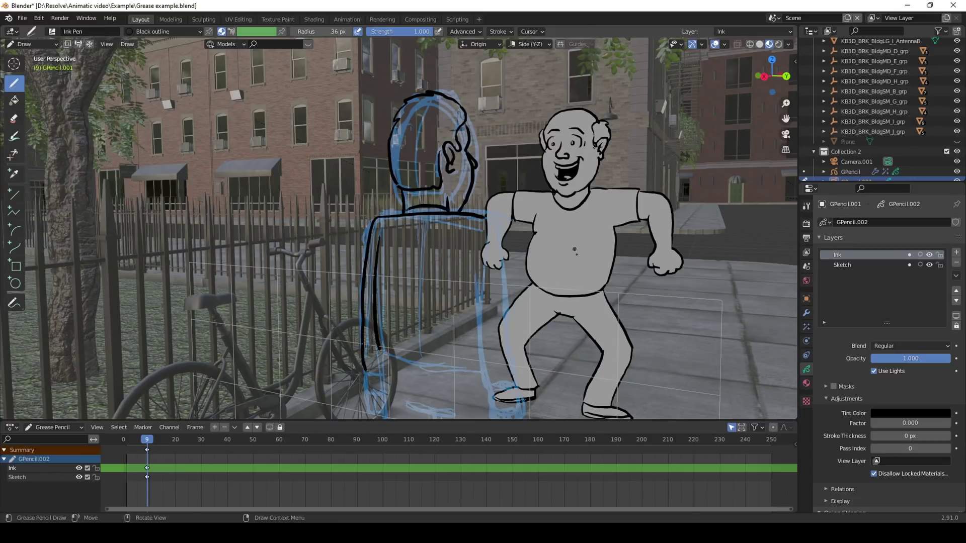
Orbit the viewport around the suspension bridge while its traffic animation plays.
{"action": "scroll", "coordinate": [475, 170], "scroll_direction": "down", "scroll_amount": 2}
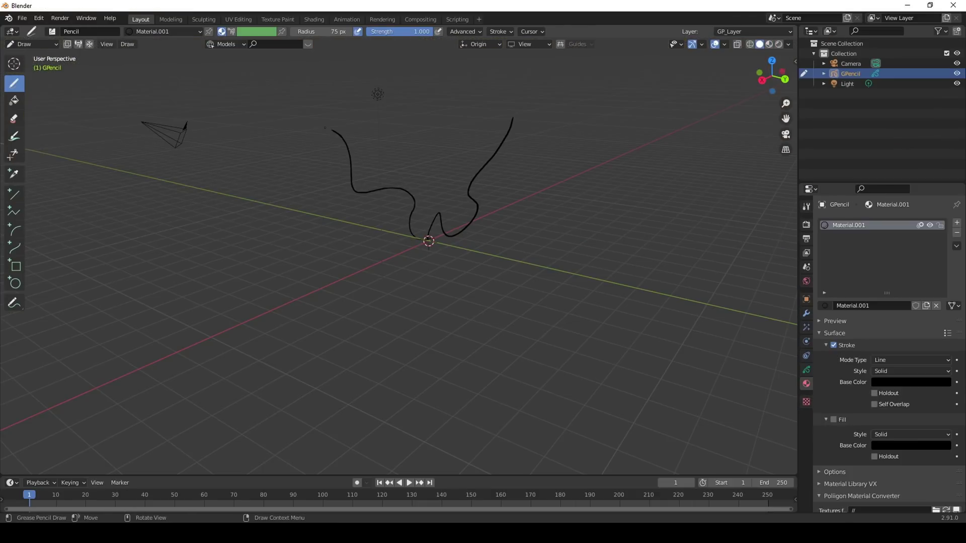
{"action": "mouse_move", "coordinate": [593, 251]}
{"action": "middle_mouse_down"}
{"action": "mouse_move", "coordinate": [565, 260]}
{"action": "mouse_move", "coordinate": [521, 239]}
{"action": "mouse_move", "coordinate": [590, 256]}
{"action": "mouse_move", "coordinate": [409, 302]}
{"action": "middle_mouse_up"}
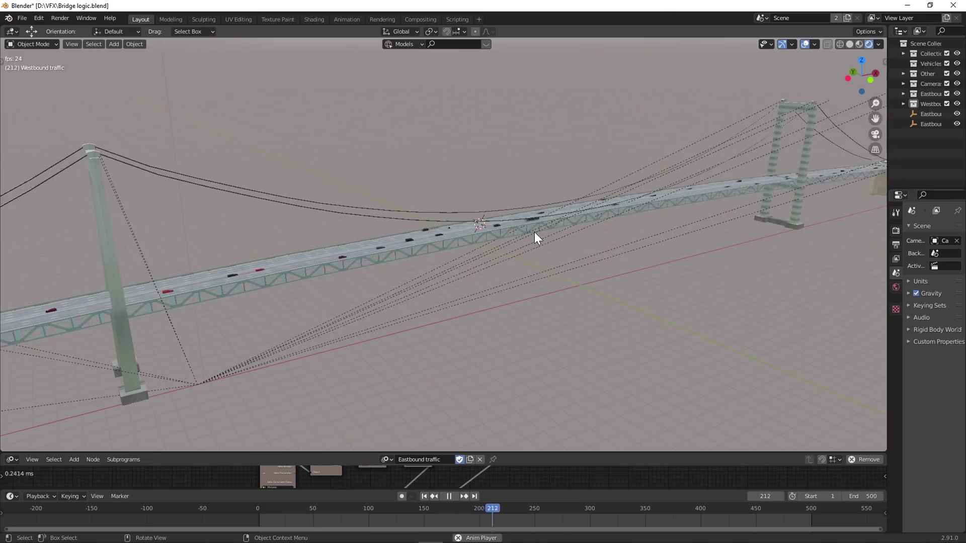
{"action": "mouse_move", "coordinate": [534, 239]}
{"action": "middle_mouse_down"}
{"action": "mouse_move", "coordinate": [554, 228]}
{"action": "mouse_move", "coordinate": [539, 241]}
{"action": "middle_mouse_up"}
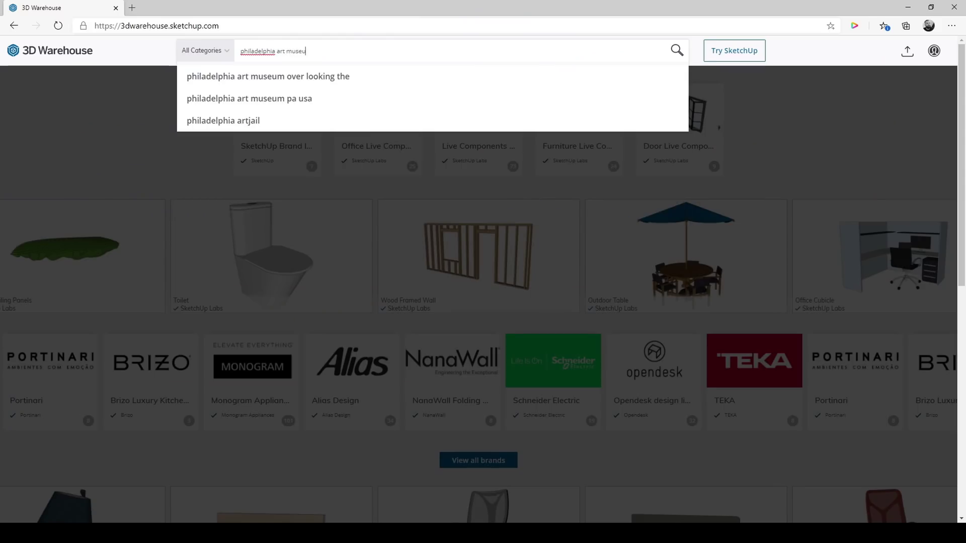
Search 'philadelphia art museum', filter to Models, and open the Philadelphia Museum of Art model.
{"action": "key", "text": "Return"}
{"action": "left_click", "coordinate": [260, 103]}
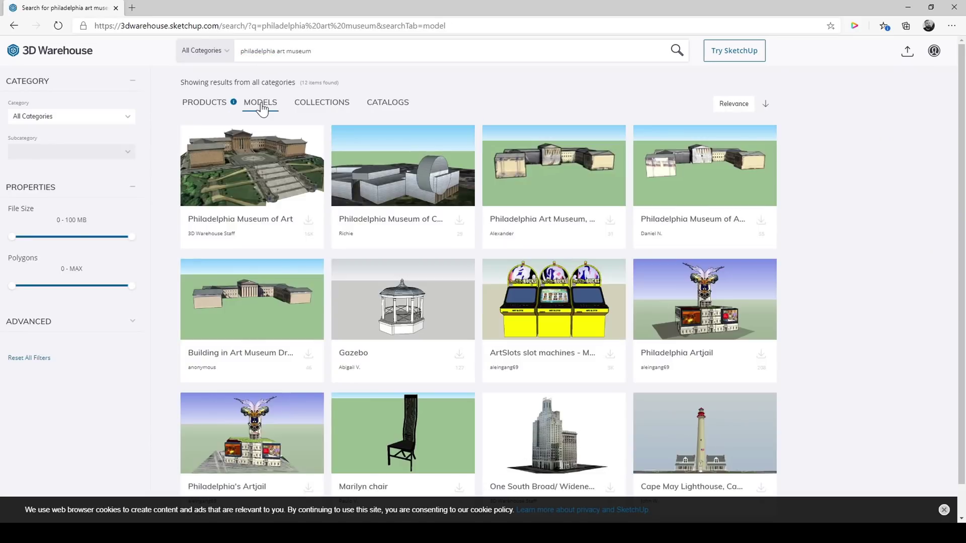
{"action": "left_click", "coordinate": [267, 174]}
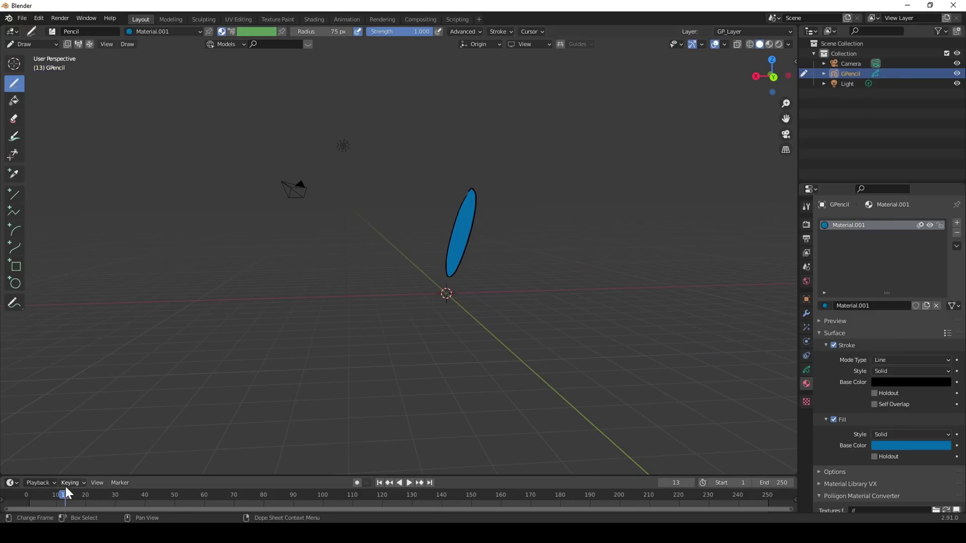
Jump to frame 13 and make the bottom area a Grease Pencil dope sheet.
{"action": "left_click", "coordinate": [64, 494]}
{"action": "middle_click_drag", "start_coordinate": [476, 288], "coordinate": [432, 292]}
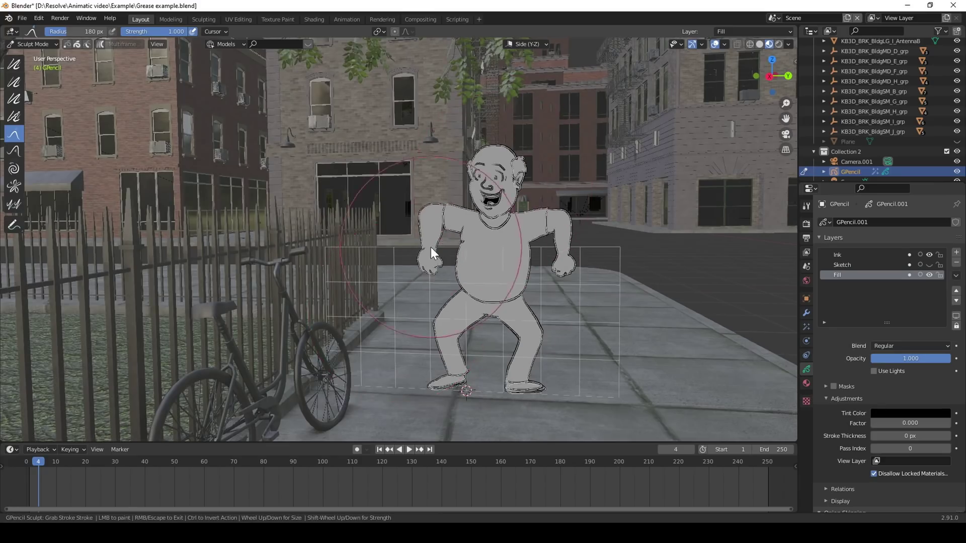
{"action": "left_click_drag", "start_coordinate": [352, 443], "coordinate": [352, 421]}
{"action": "left_click", "coordinate": [11, 428]}
{"action": "left_click", "coordinate": [116, 322]}
{"action": "left_click", "coordinate": [53, 427]}
{"action": "left_click", "coordinate": [51, 471]}
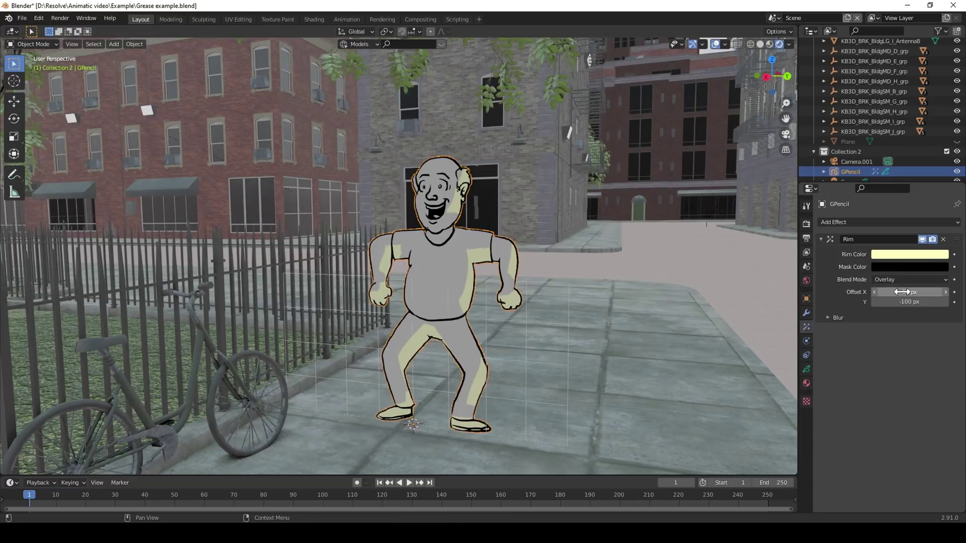
Set the Rim offset to about 48 px X and 63 px Y, and expand Blur.
{"action": "left_click_drag", "start_coordinate": [909, 292], "coordinate": [938, 302]}
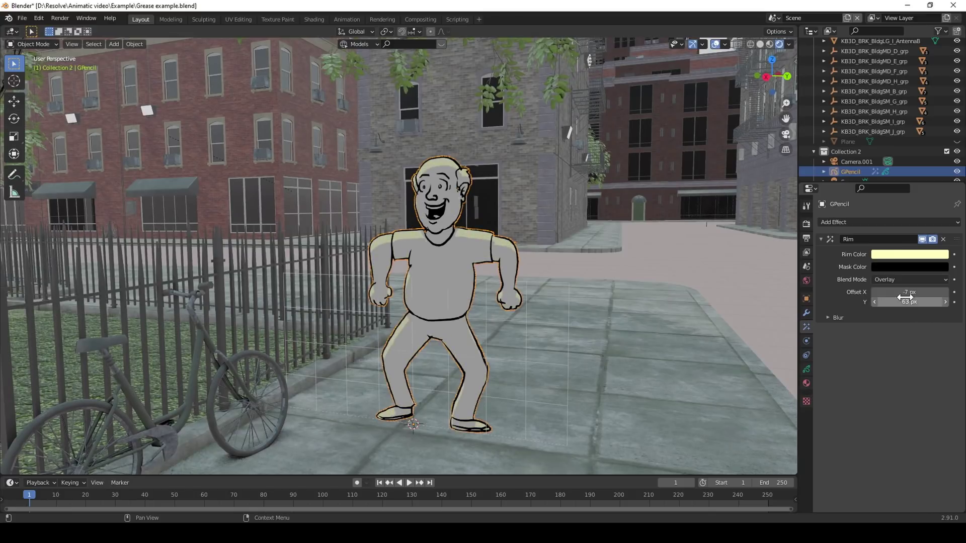
{"action": "left_click_drag", "start_coordinate": [910, 292], "coordinate": [925, 292]}
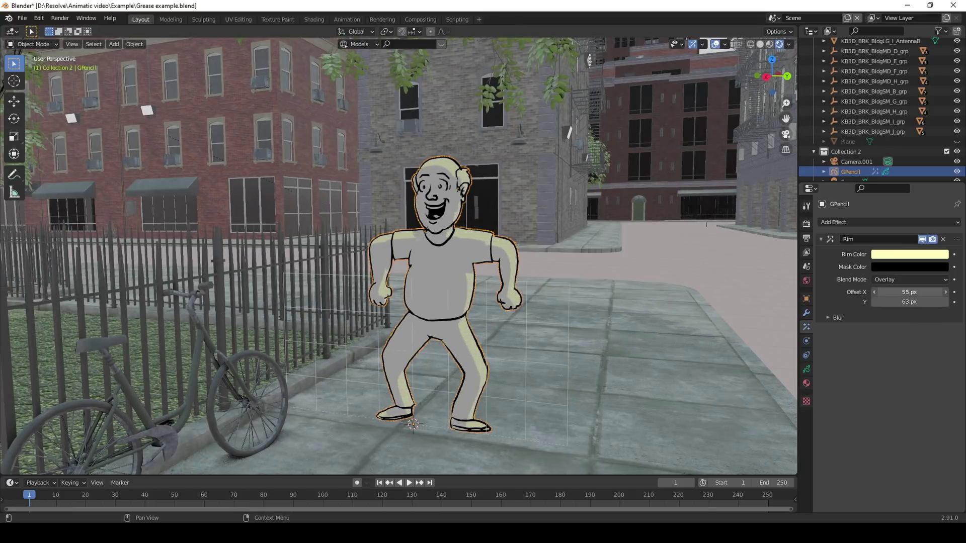
{"action": "left_click", "coordinate": [828, 316]}
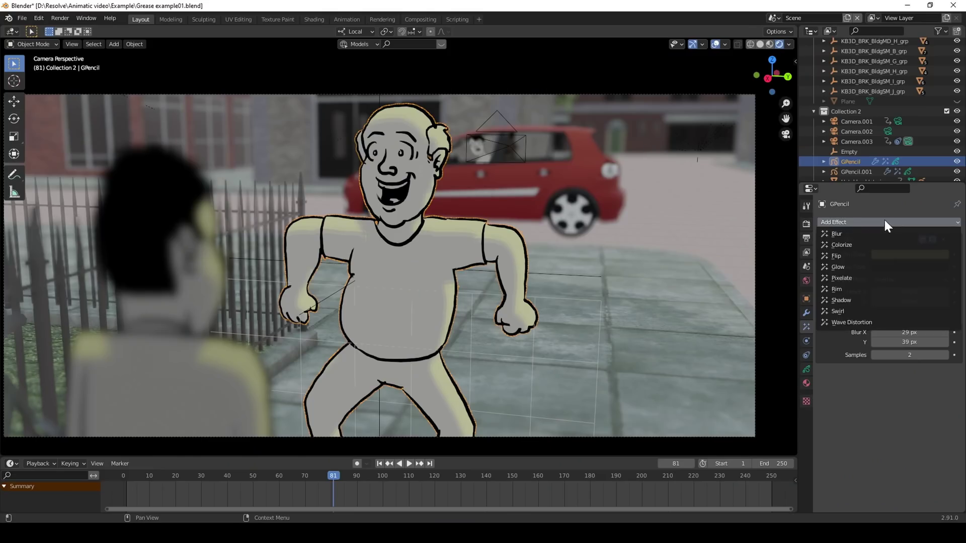
Add a depth-of-field Blur and enable Camera.003's depth of field, refocusing its distance.
{"action": "left_click", "coordinate": [844, 234]}
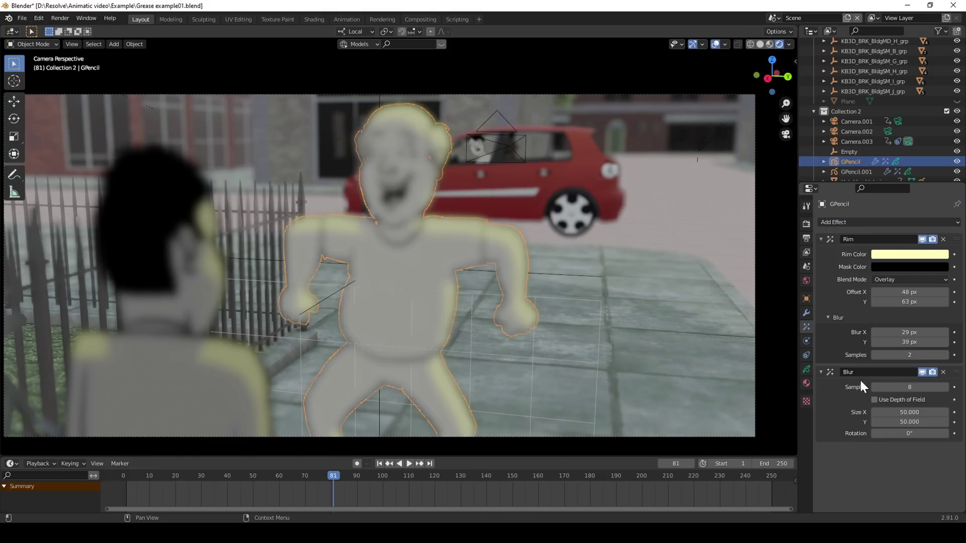
{"action": "left_click", "coordinate": [876, 400]}
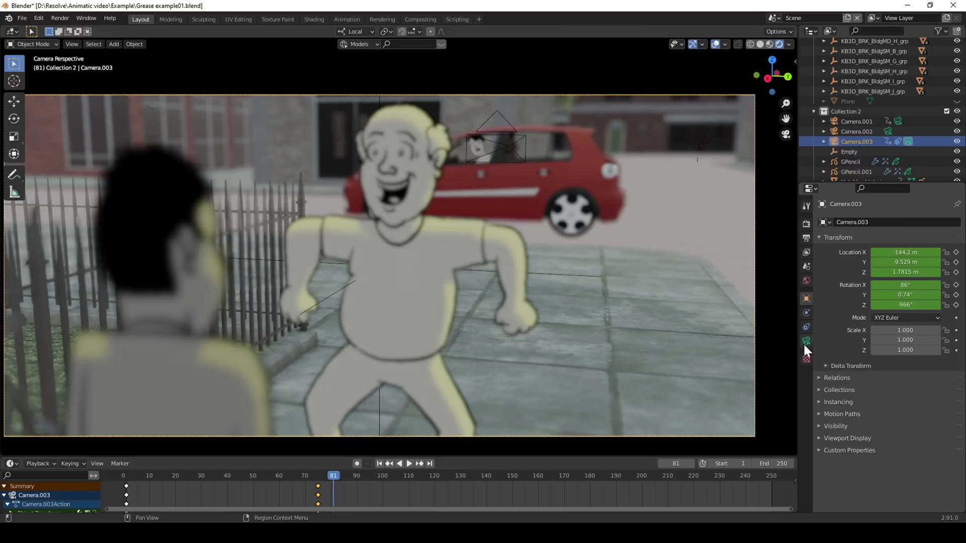
{"action": "left_click", "coordinate": [807, 341]}
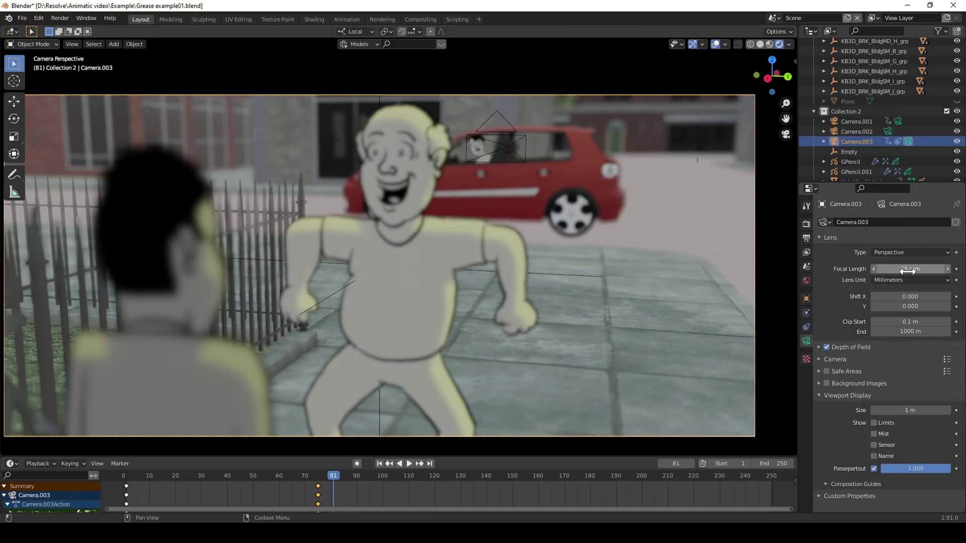
{"action": "left_click", "coordinate": [820, 351]}
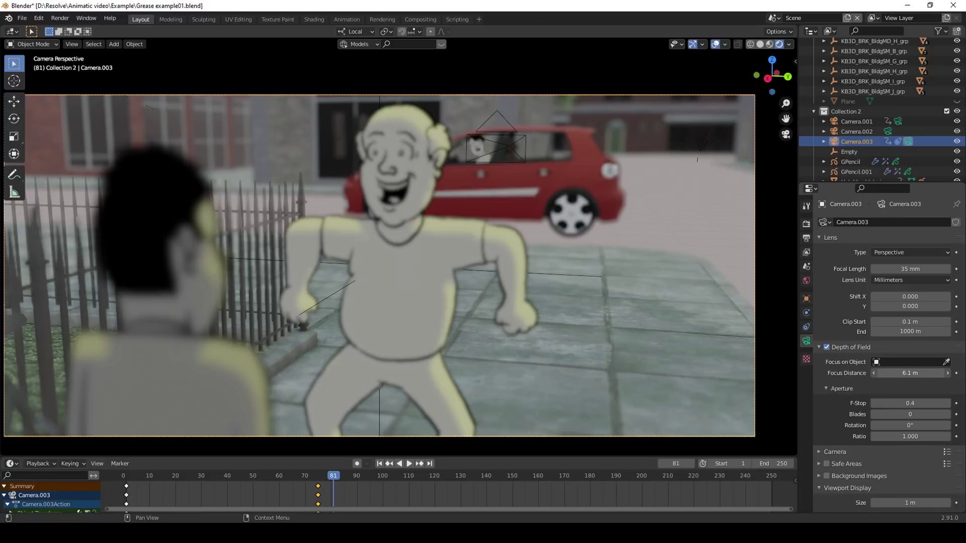
{"action": "mouse_move", "coordinate": [910, 373]}
{"action": "left_mouse_down"}
{"action": "mouse_move", "coordinate": [881, 372]}
{"action": "mouse_move", "coordinate": [926, 373]}
{"action": "left_mouse_up"}
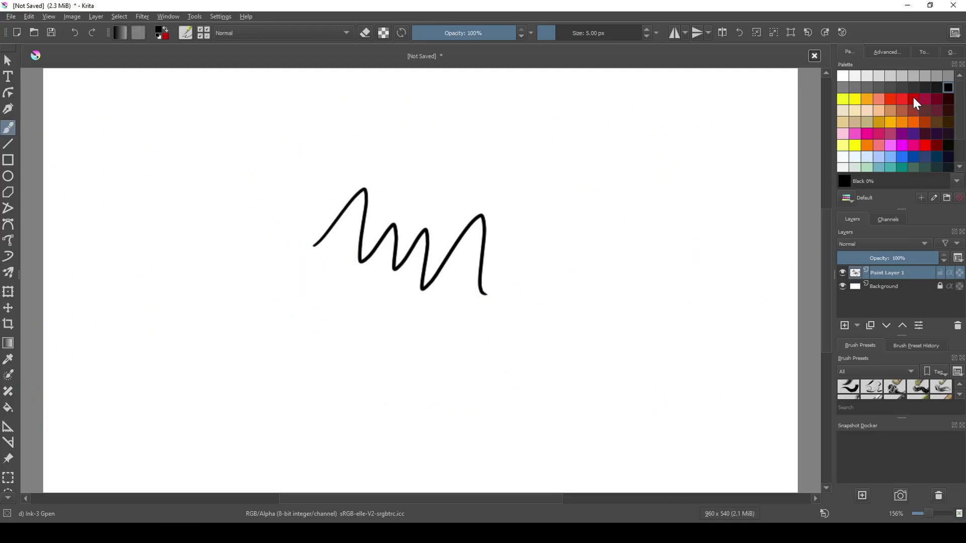
Pick red, then yellow, and draw a short yellow stroke.
{"action": "left_click", "coordinate": [913, 99]}
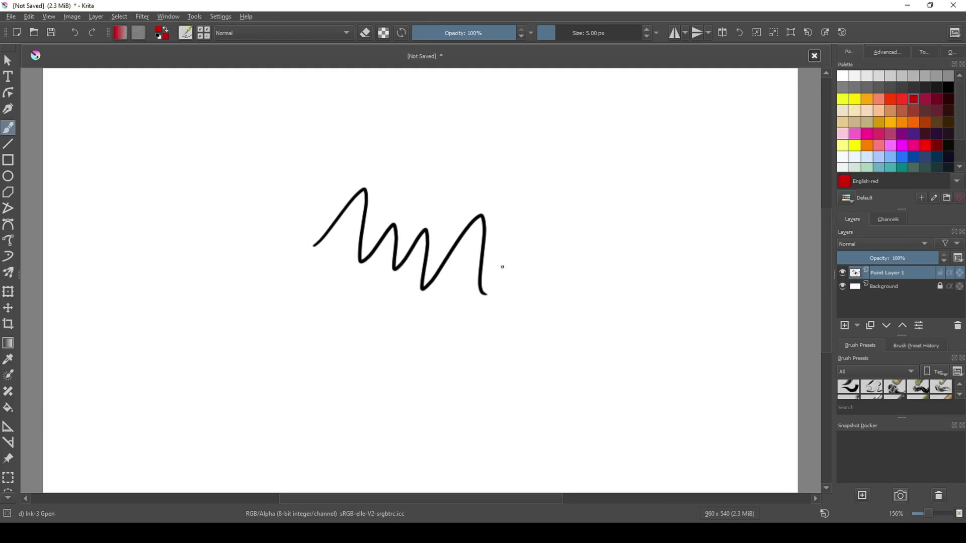
{"action": "left_click", "coordinate": [857, 98]}
{"action": "left_click_drag", "start_coordinate": [578, 345], "coordinate": [614, 306]}
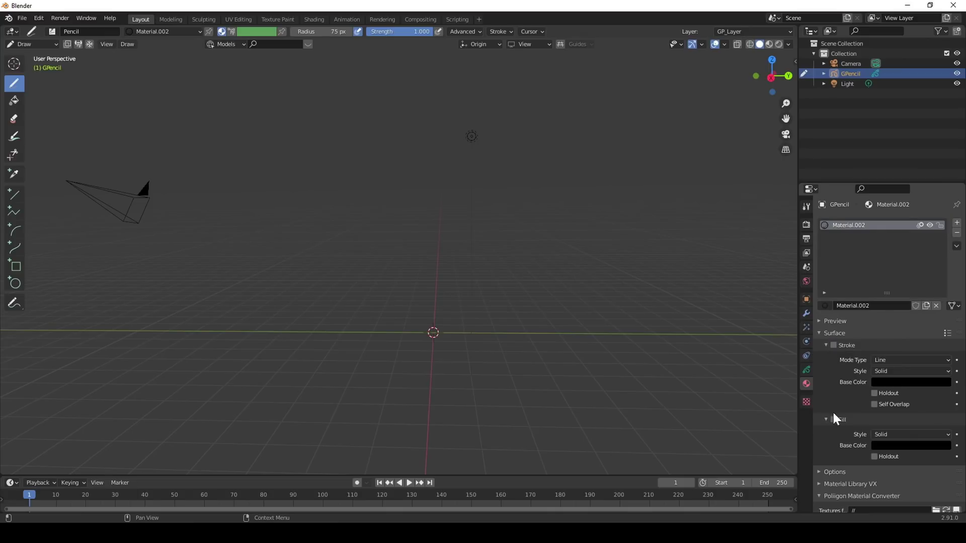
Turn on a red material fill and fill three enclosed areas with red.
{"action": "left_click", "coordinate": [836, 419]}
{"action": "left_click", "coordinate": [910, 446]}
{"action": "left_click", "coordinate": [901, 371]}
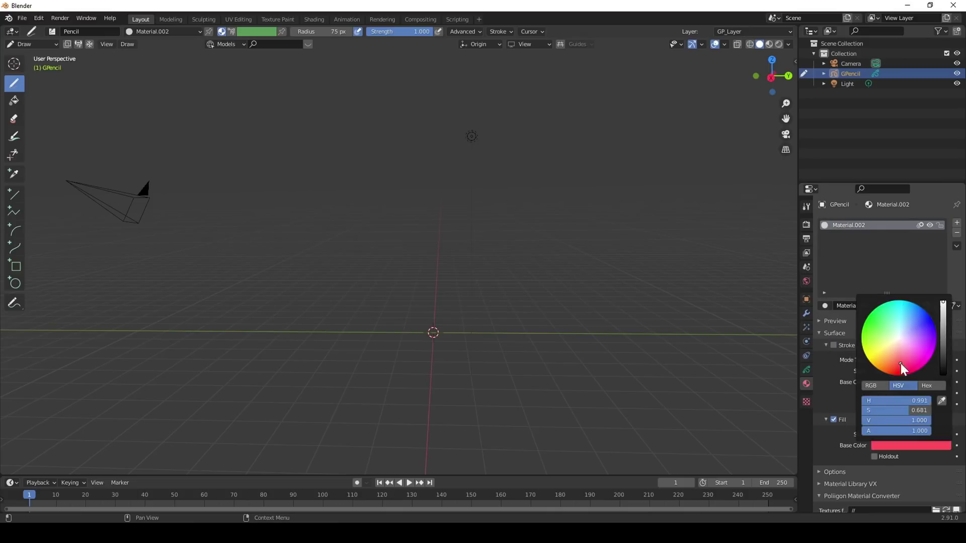
{"action": "left_click", "coordinate": [14, 100]}
{"action": "left_click_drag", "start_coordinate": [450, 171], "coordinate": [446, 196]}
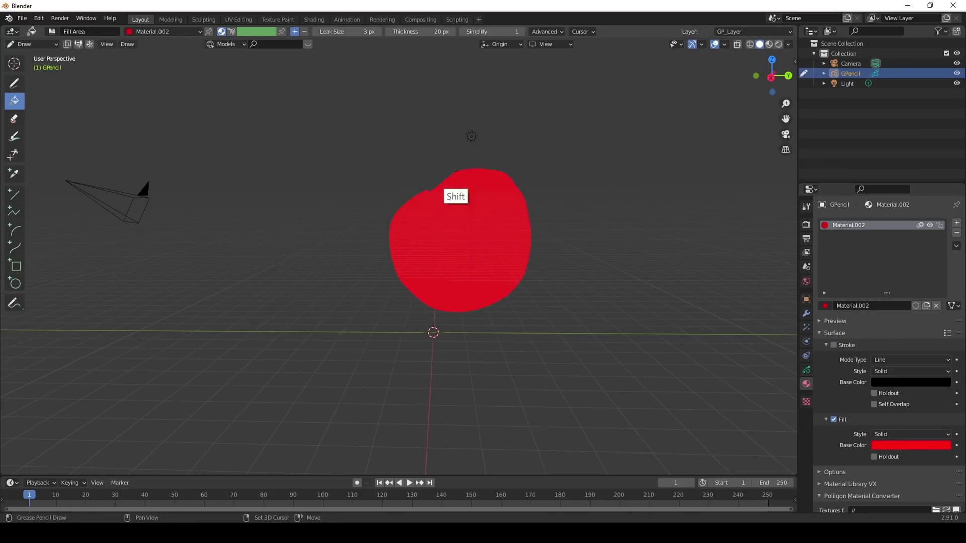
{"action": "left_click_drag", "start_coordinate": [548, 156], "coordinate": [543, 169]}
{"action": "left_click_drag", "start_coordinate": [571, 209], "coordinate": [579, 213]}
Change the material's fill colour to blue.
{"action": "left_click", "coordinate": [911, 446]}
{"action": "left_click", "coordinate": [921, 308]}
{"action": "left_click", "coordinate": [921, 307]}
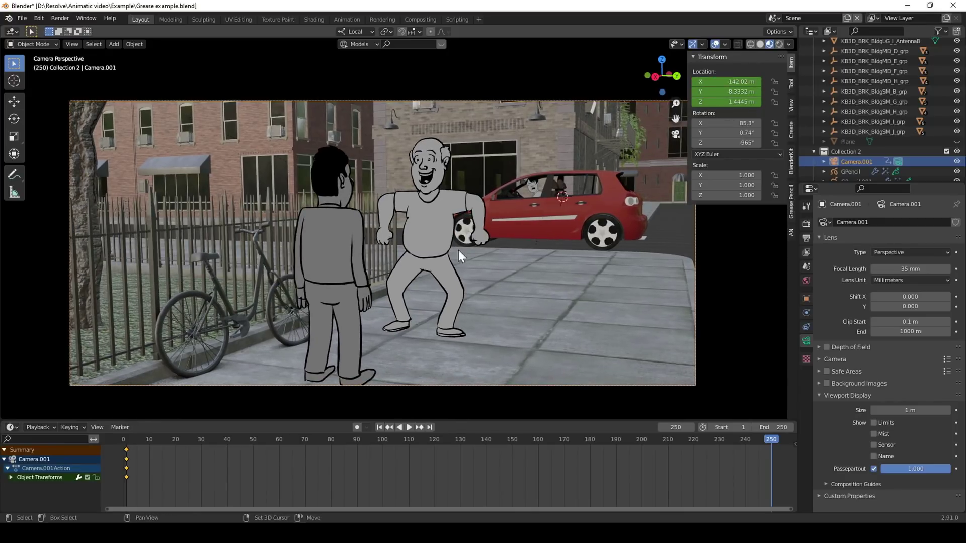
Walk the camera forward, key its location at frame 250, and play the animation.
{"action": "key", "text": "shift+grave"}
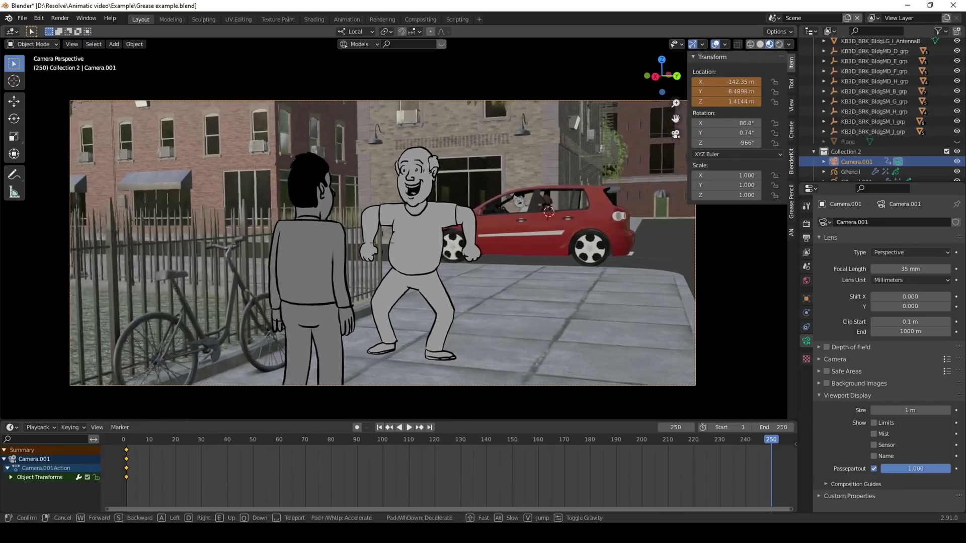
{"action": "key", "text": "w"}
{"action": "left_click", "coordinate": [399, 228]}
{"action": "key", "text": "i"}
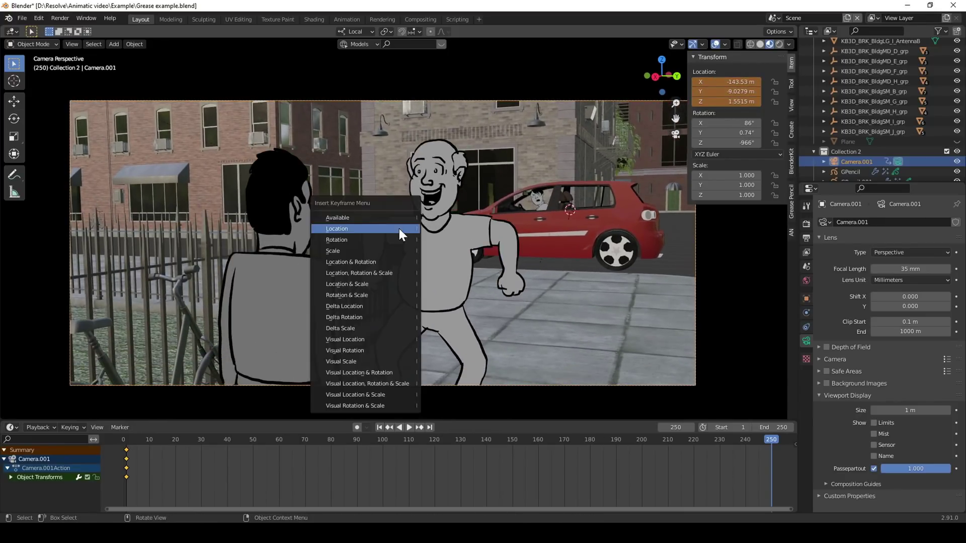
{"action": "left_click", "coordinate": [400, 228]}
{"action": "key", "text": "space"}
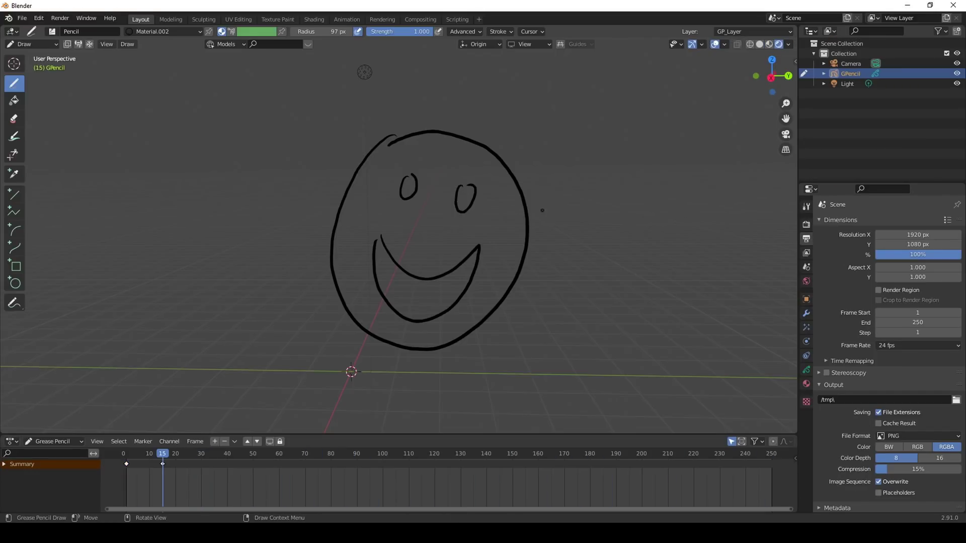
Enable onion skinning on GP_Layer, switch to Material Preview shading, then submit a web search.
{"action": "left_click", "coordinate": [724, 44]}
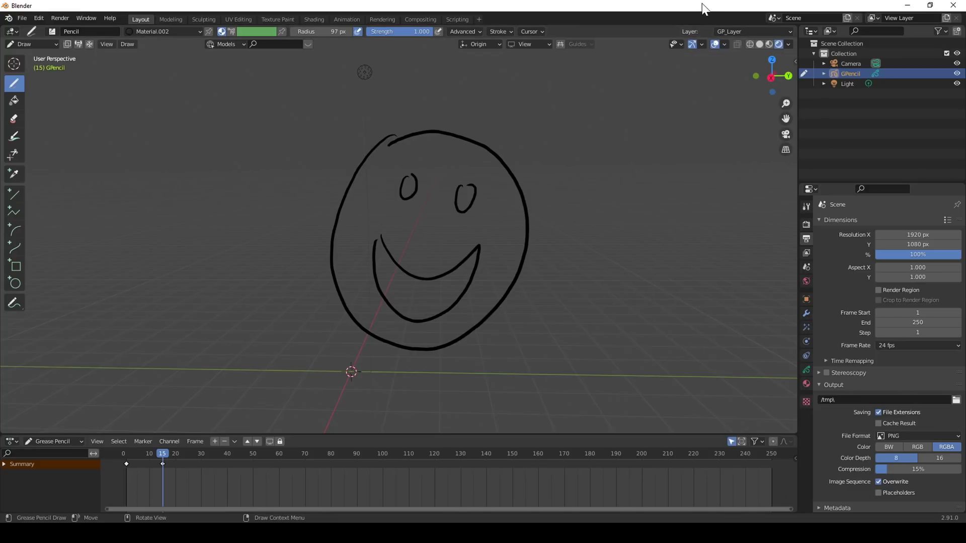
{"action": "left_click", "coordinate": [806, 369]}
{"action": "left_click", "coordinate": [920, 256]}
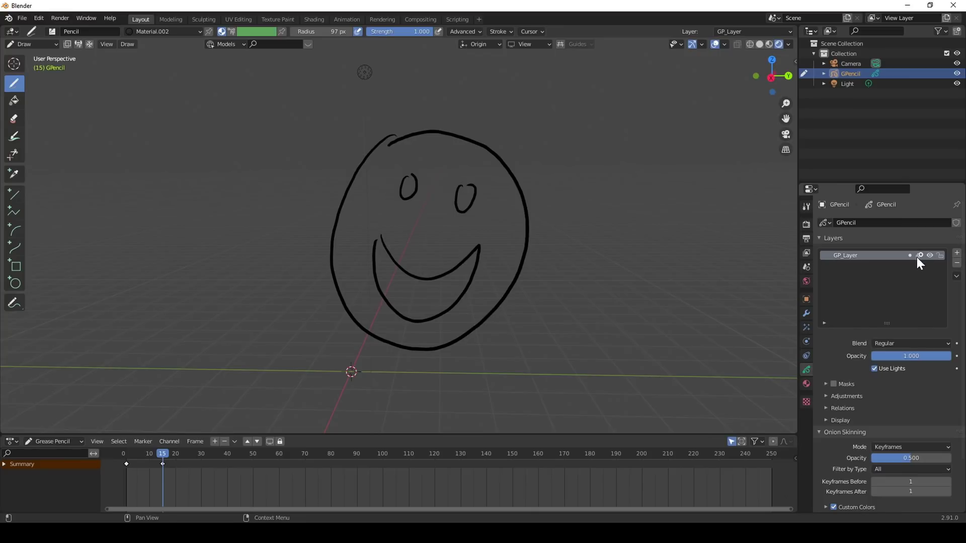
{"action": "left_click", "coordinate": [806, 384]}
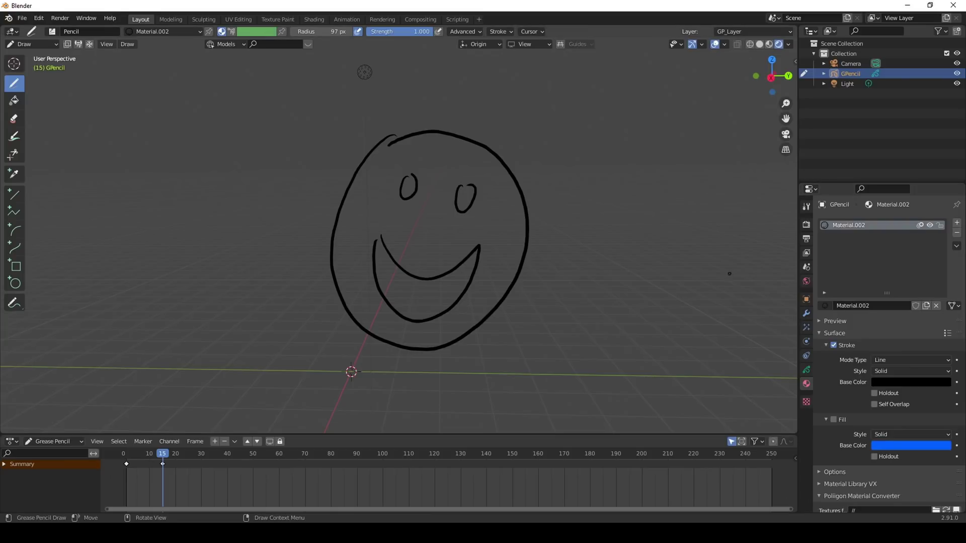
{"action": "left_click", "coordinate": [769, 46]}
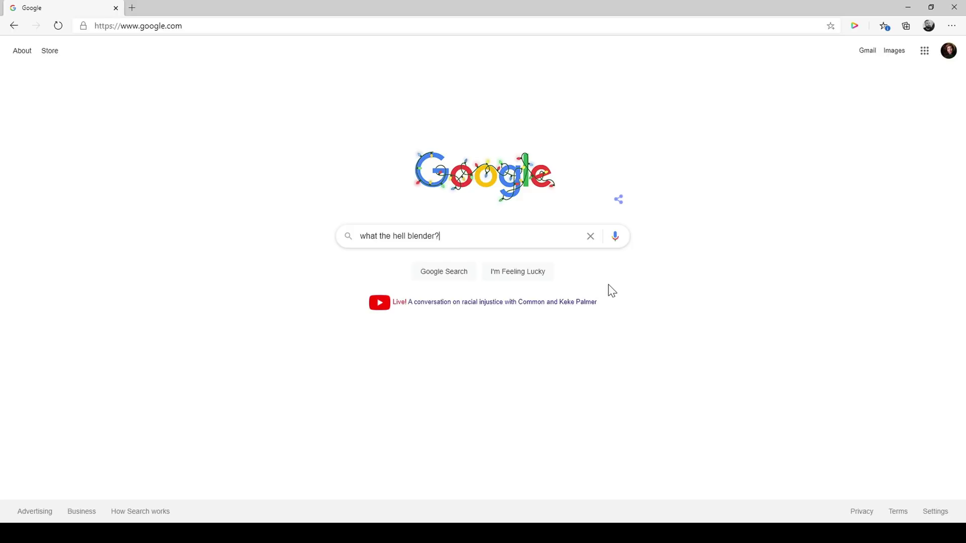
{"action": "type", "text": "?!?!?!?!?!?!?!?!?!"}
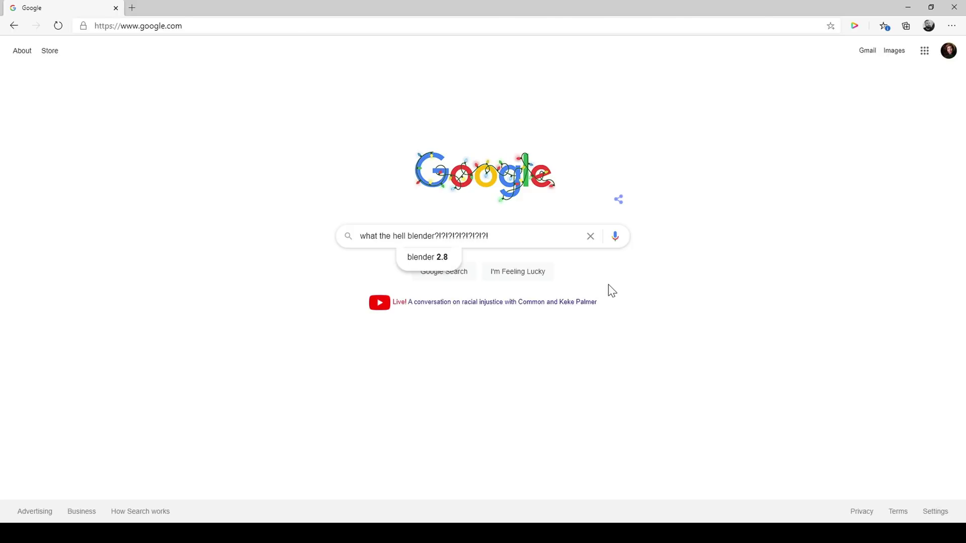
{"action": "key", "text": "Return"}
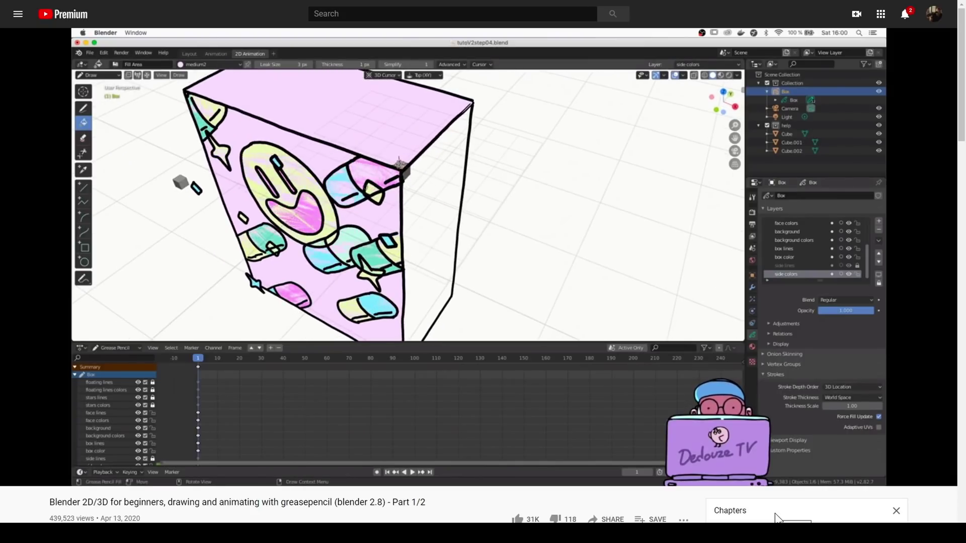
Duplicate the house and hide the copy.
{"action": "key", "text": "alt+Tab"}
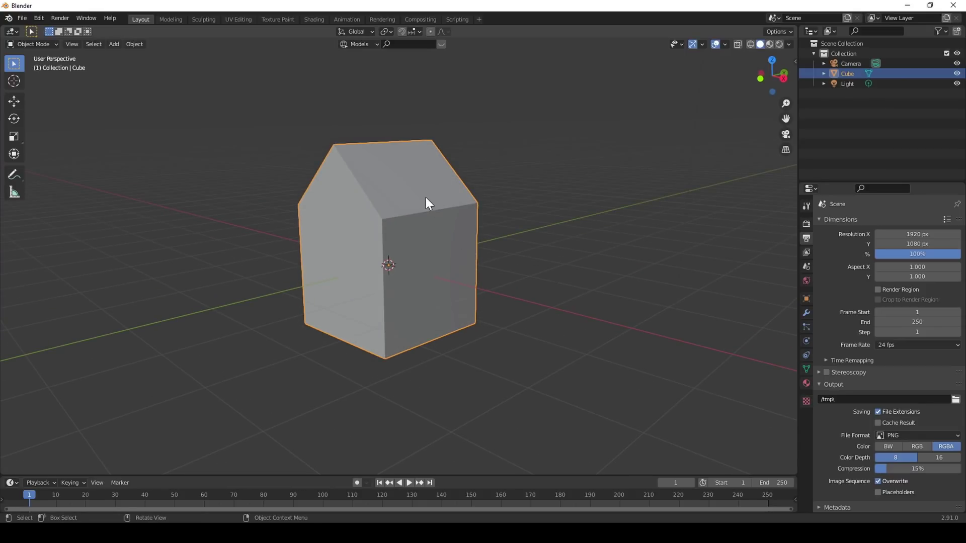
{"action": "key", "text": "shift+d"}
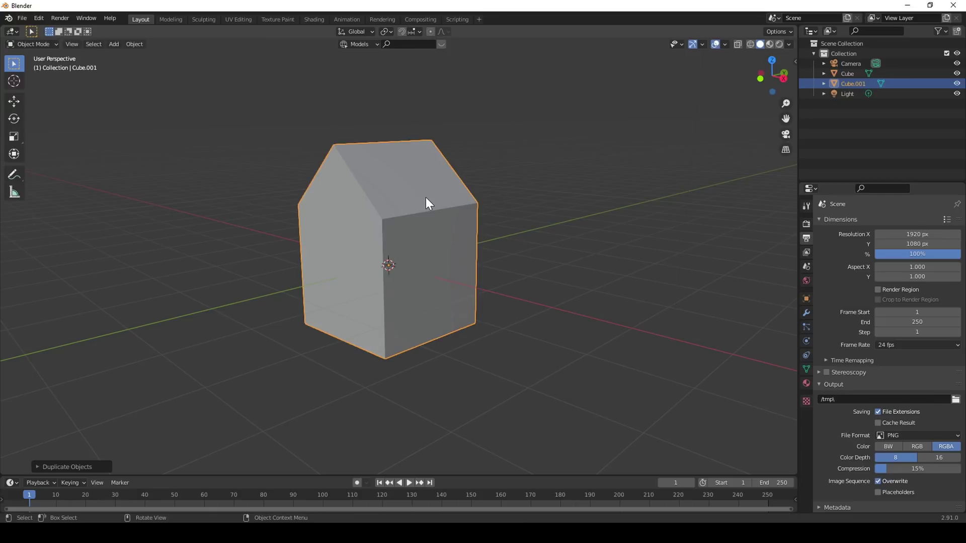
{"action": "key", "text": "h"}
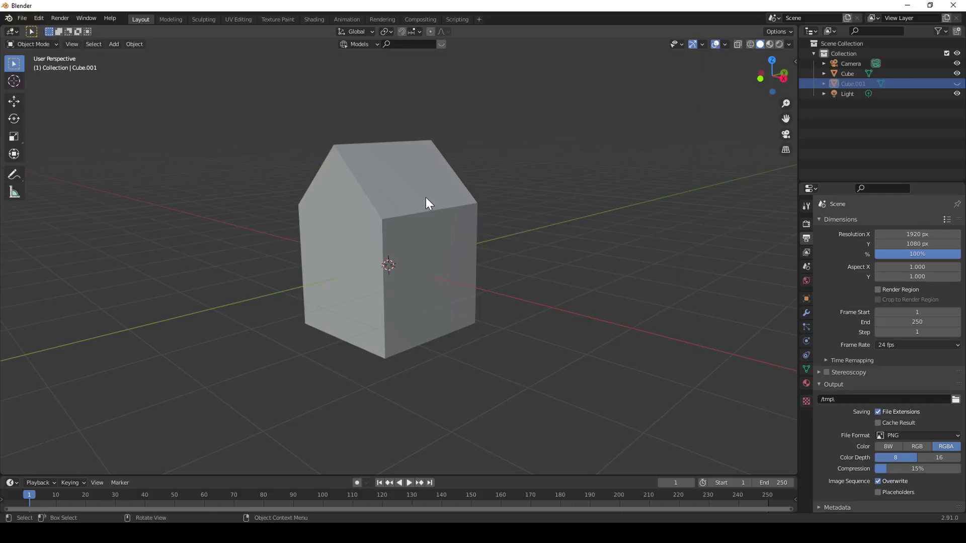
Delete the front edges of the original Cube mesh to open its front.
{"action": "left_click", "coordinate": [391, 189]}
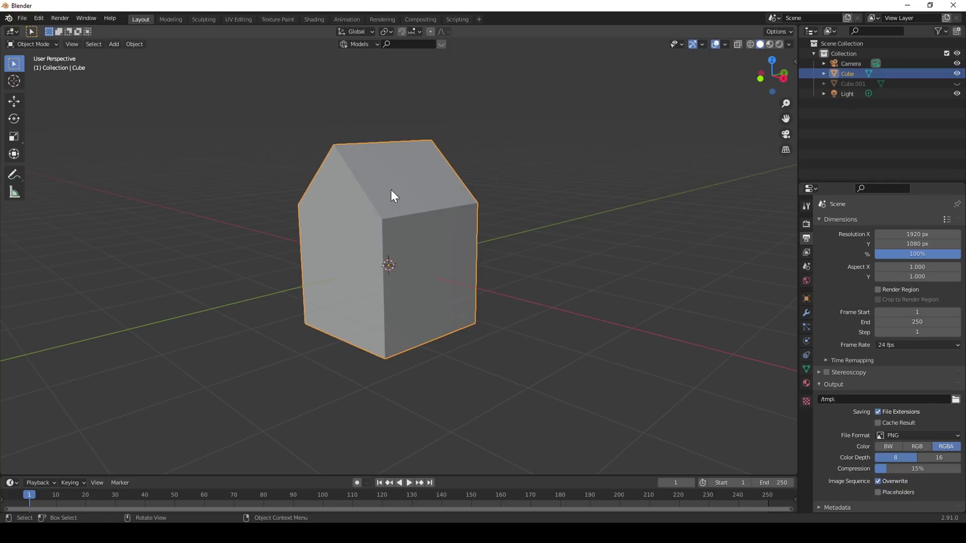
{"action": "key", "text": "Tab"}
{"action": "left_click", "coordinate": [333, 219]}
{"action": "middle_click_drag", "start_coordinate": [334, 219], "coordinate": [461, 314]}
{"action": "key", "text": "x"}
{"action": "left_click", "coordinate": [270, 295]}
{"action": "key", "text": "Tab"}
Convert the house to a Grease Pencil object.
{"action": "left_click", "coordinate": [135, 44]}
{"action": "left_click", "coordinate": [276, 328]}
{"action": "scroll", "coordinate": [485, 312], "scroll_direction": "up", "scroll_amount": 2}
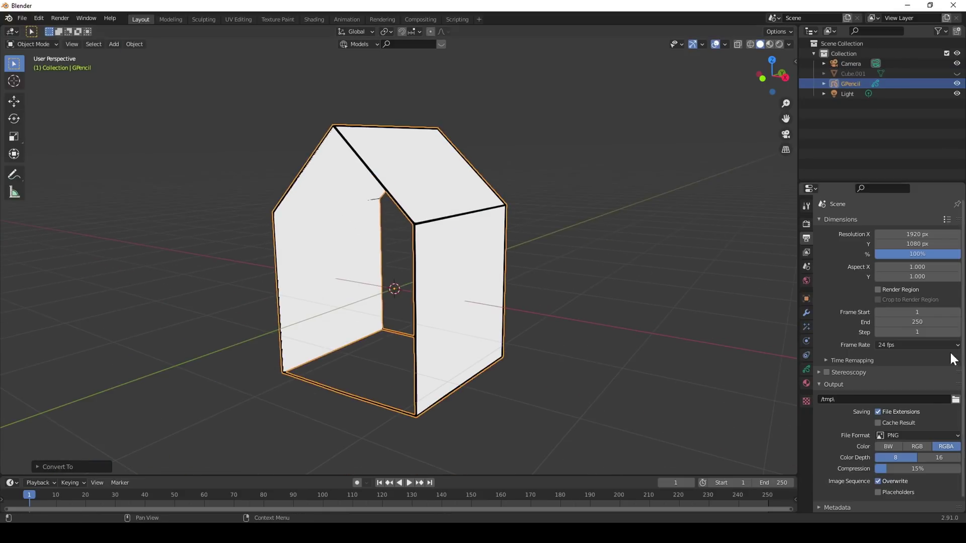
Remove the Cube_Fills layer and unhide the duplicate house Cube.001.
{"action": "left_click", "coordinate": [954, 262]}
{"action": "middle_click_drag", "start_coordinate": [513, 221], "coordinate": [498, 255]}
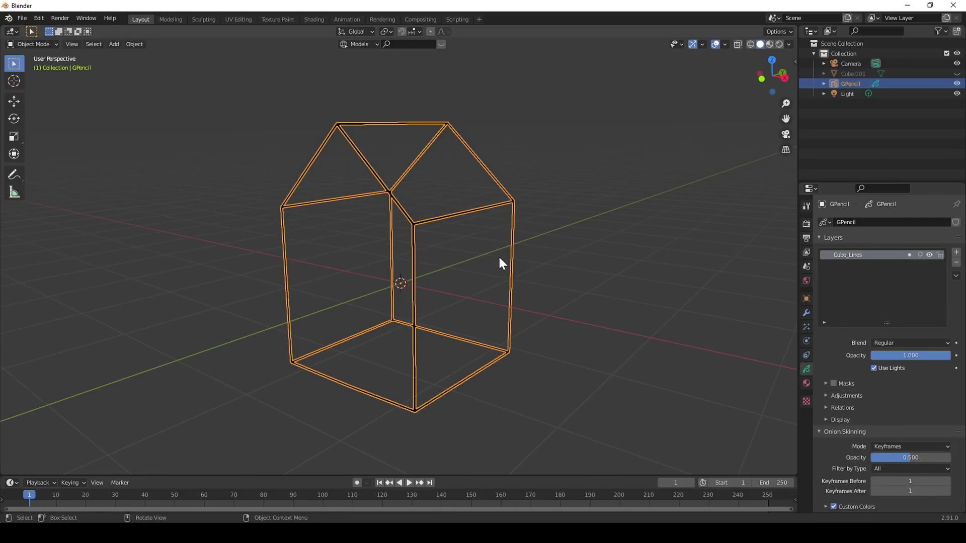
{"action": "left_click", "coordinate": [498, 255]}
{"action": "key", "text": "alt+h"}
{"action": "key", "text": "Tab"}
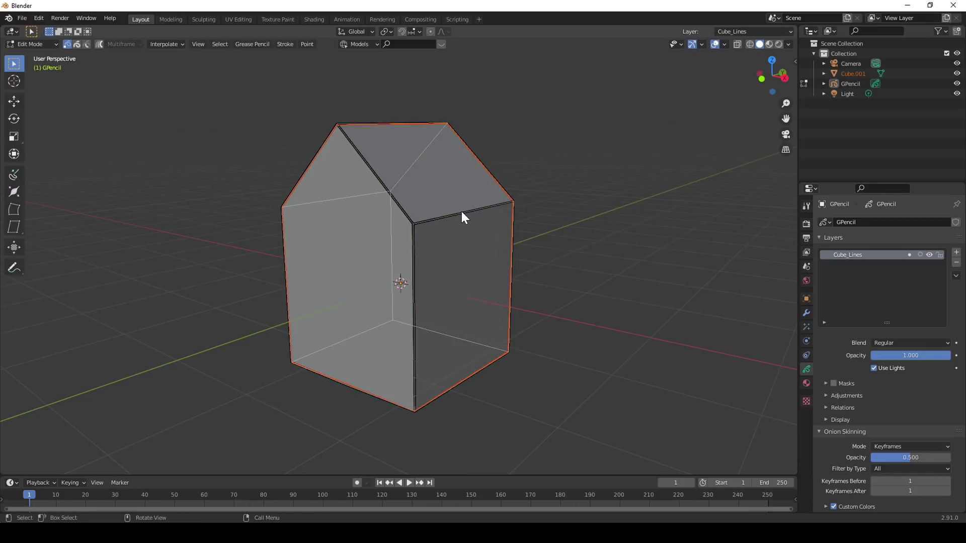
{"action": "left_click", "coordinate": [593, 267]}
{"action": "key", "text": "Tab"}
Shrink Cube.001's faces slightly inward with Alt+S and convert it to Grease Pencil.
{"action": "left_click", "coordinate": [852, 74]}
{"action": "key", "text": "Tab"}
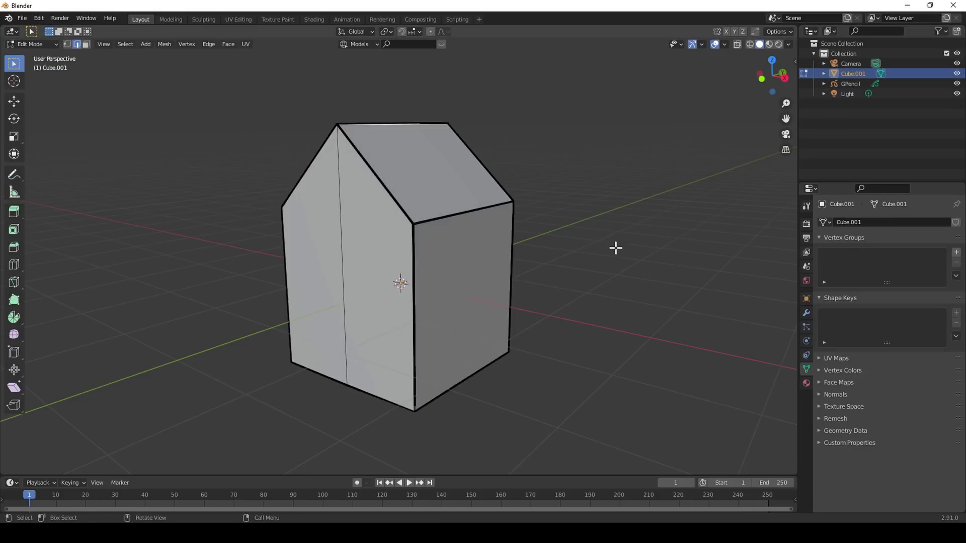
{"action": "key", "text": "alt+s"}
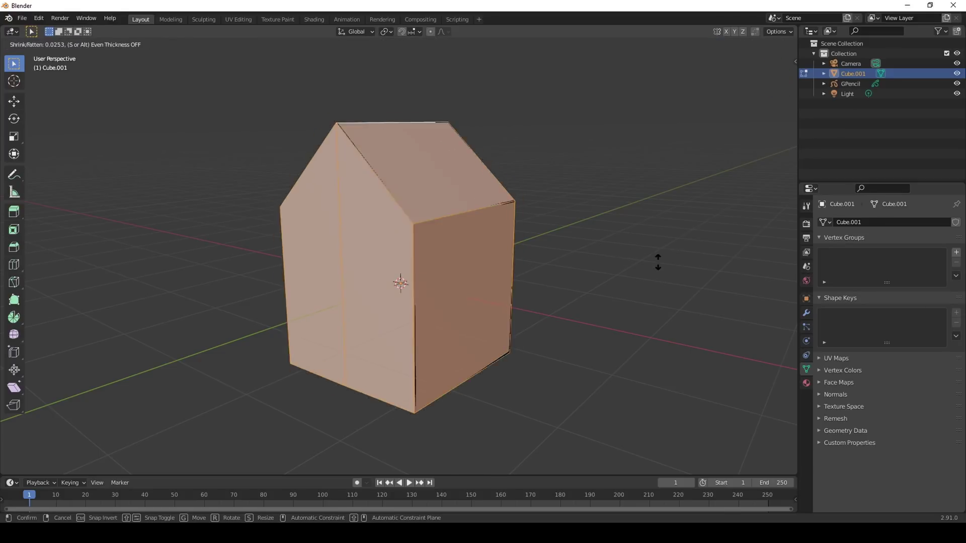
{"action": "left_click", "coordinate": [592, 309]}
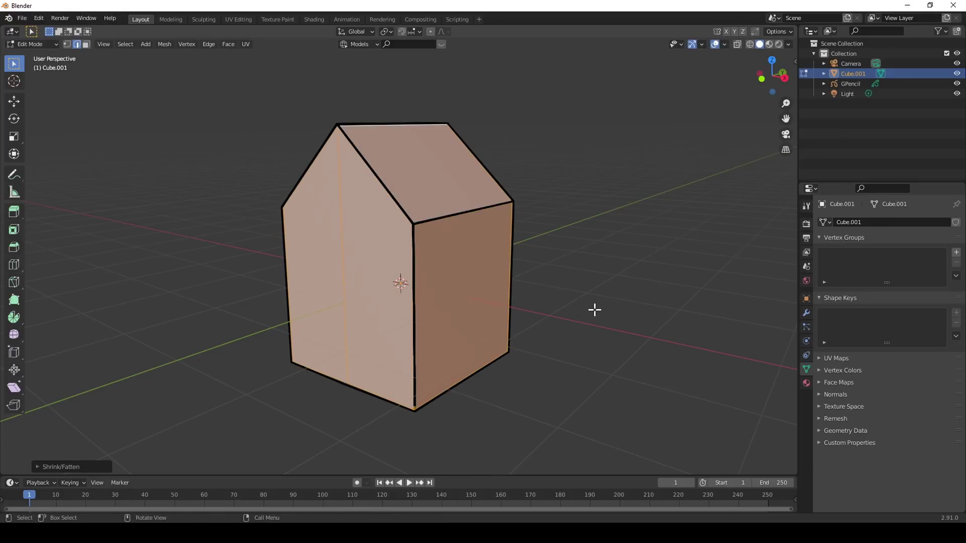
{"action": "key", "text": "Tab"}
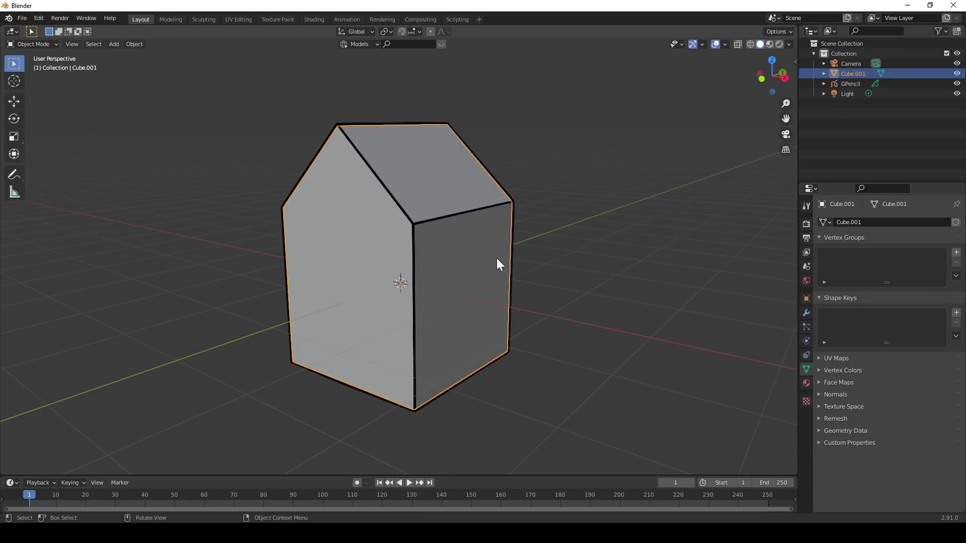
{"action": "left_click", "coordinate": [146, 46]}
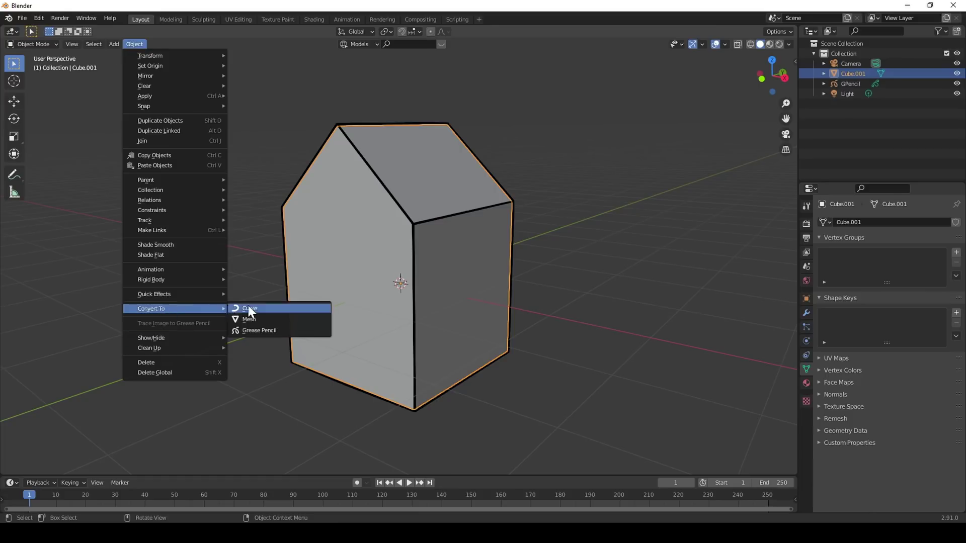
{"action": "left_click", "coordinate": [257, 330]}
Keep only the fills layer on the copy, then subdivide the outline object's strokes.
{"action": "left_click", "coordinate": [956, 263]}
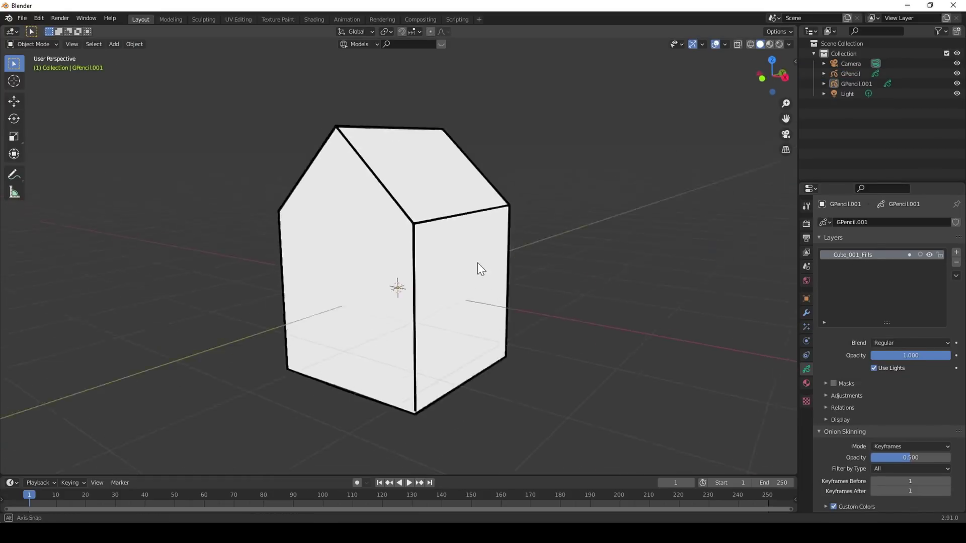
{"action": "middle_click_drag", "start_coordinate": [488, 272], "coordinate": [448, 267]}
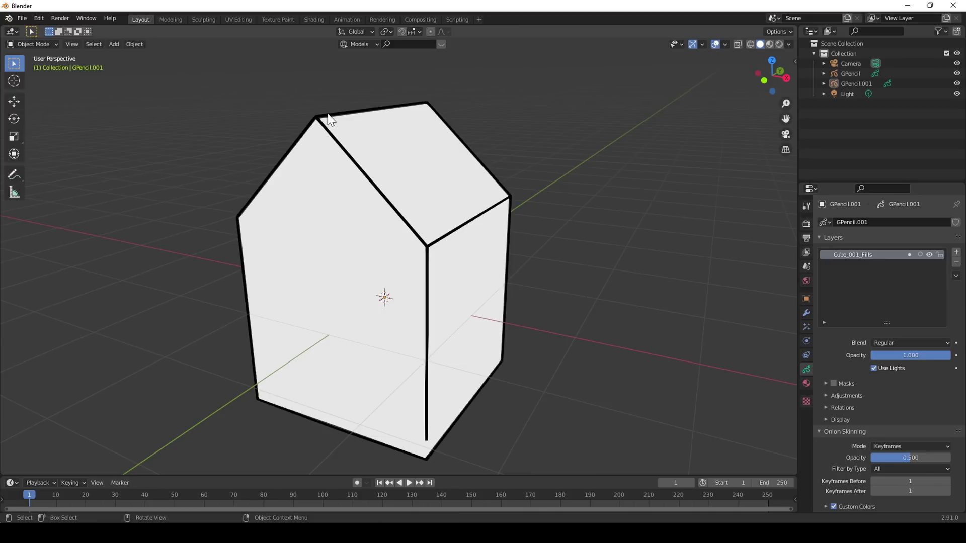
{"action": "left_click", "coordinate": [328, 115]}
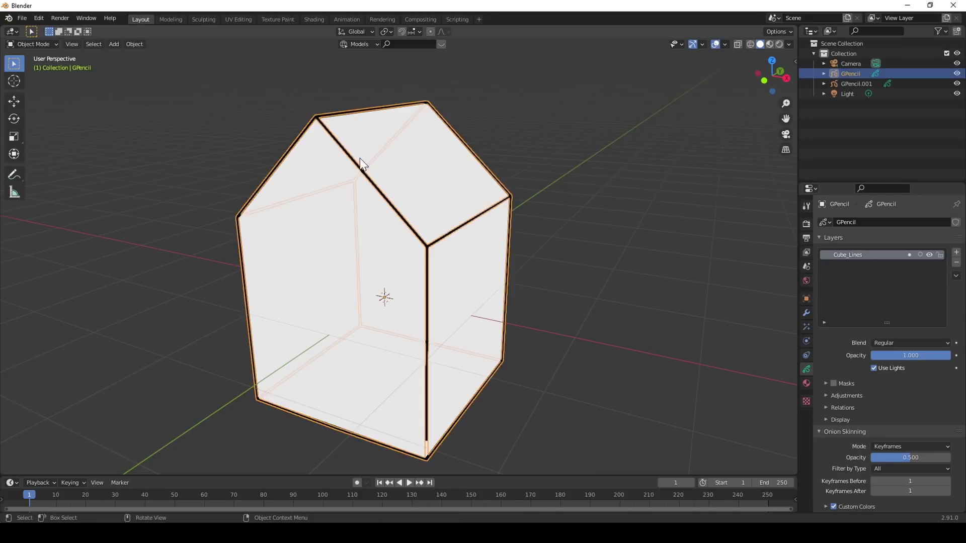
{"action": "key", "text": "Tab"}
{"action": "right_click", "coordinate": [337, 173]}
{"action": "left_click", "coordinate": [341, 176]}
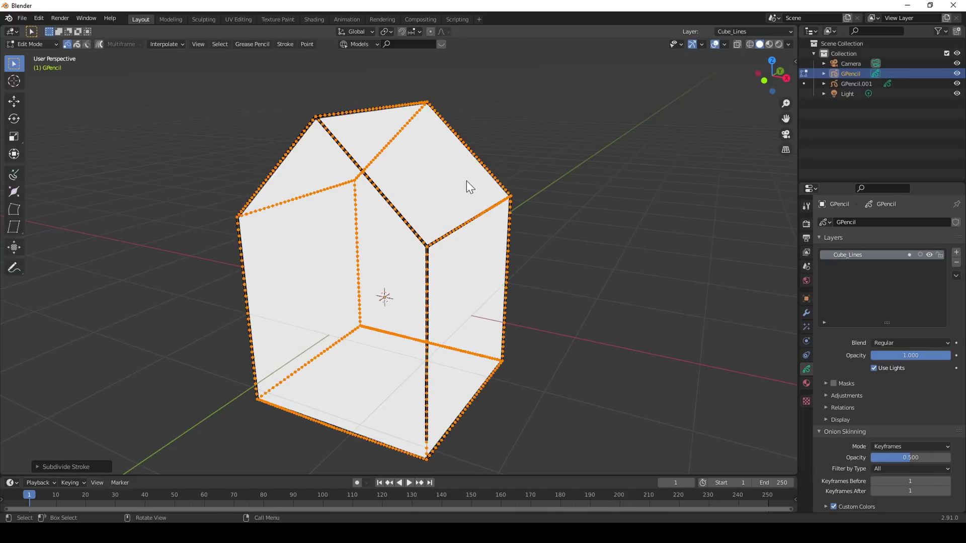
{"action": "key", "text": "Tab"}
Add a Noise modifier to the outline Grease Pencil object.
{"action": "left_click", "coordinate": [806, 312]}
{"action": "left_click", "coordinate": [876, 222]}
{"action": "left_click", "coordinate": [862, 276]}
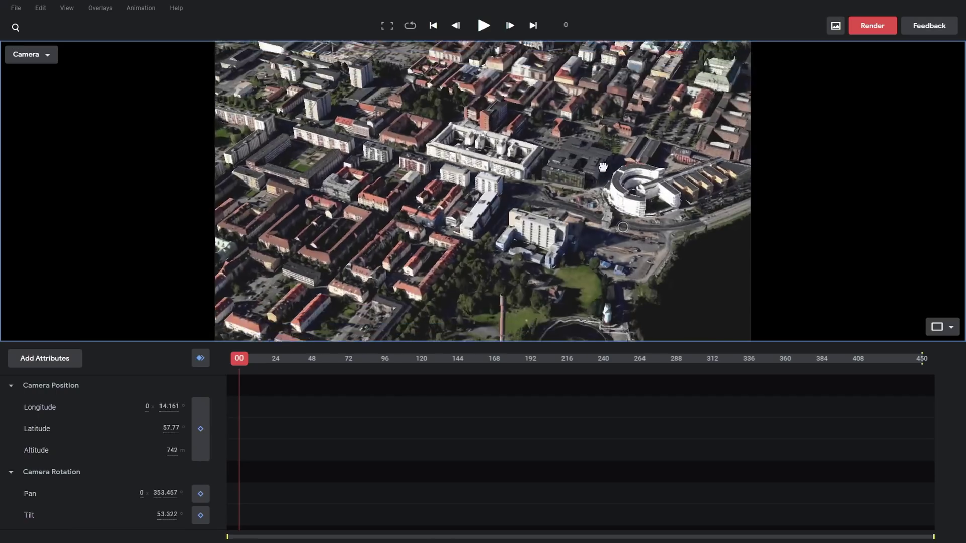
Tilt the Earth Studio camera toward the coastal city skyline and run its animation.
{"action": "mouse_move", "coordinate": [603, 168]}
{"action": "left_mouse_down", "text": "shift"}
{"action": "mouse_move", "coordinate": [564, 159]}
{"action": "mouse_move", "coordinate": [564, 208]}
{"action": "mouse_move", "coordinate": [571, 200]}
{"action": "left_mouse_up", "text": "shift"}
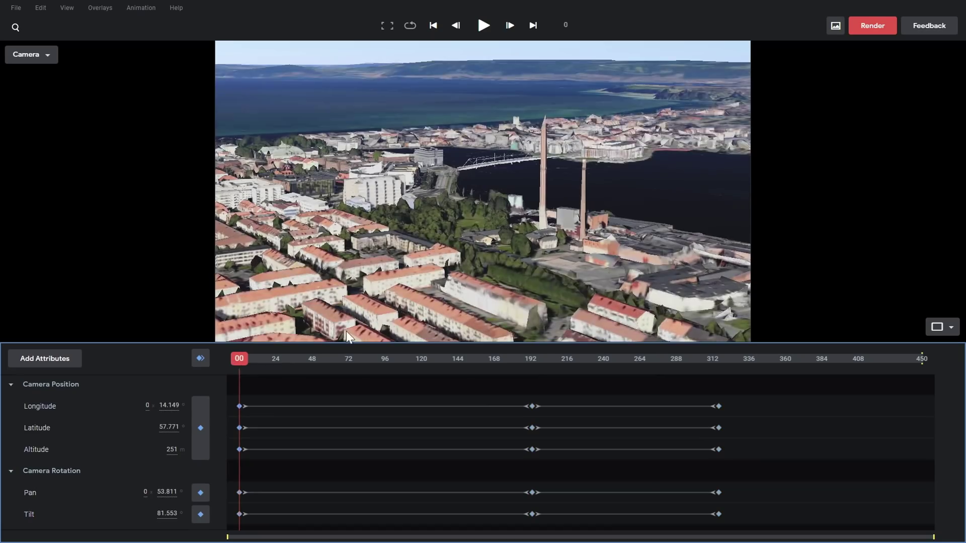
{"action": "key", "text": "space"}
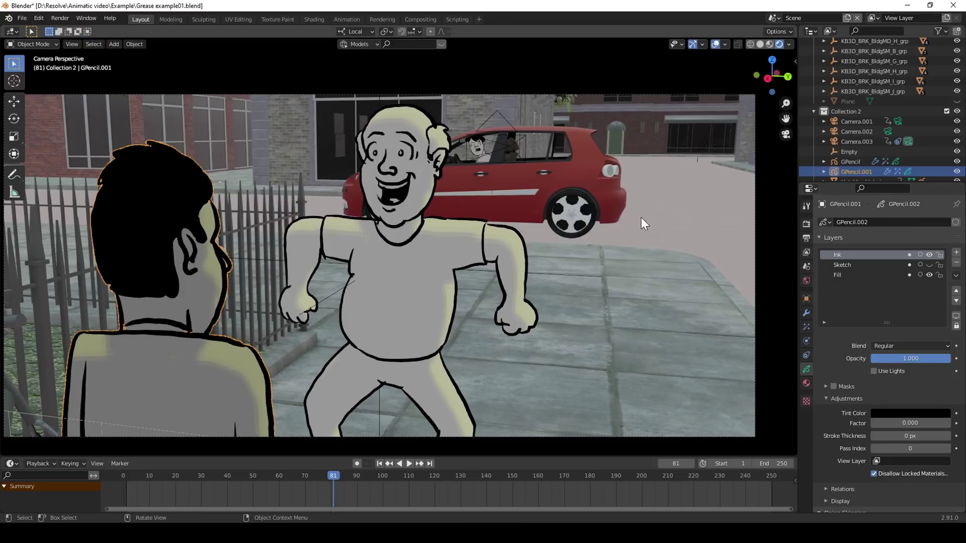
Select Camera.003 to show its 35 mm perspective lens and 0.1–1000 m clipping settings.
{"action": "left_click", "coordinate": [862, 143]}
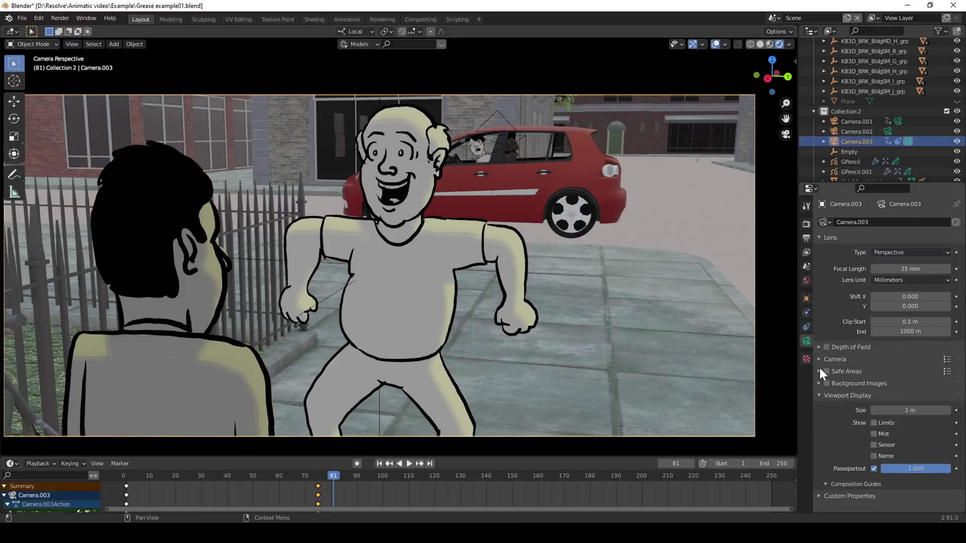